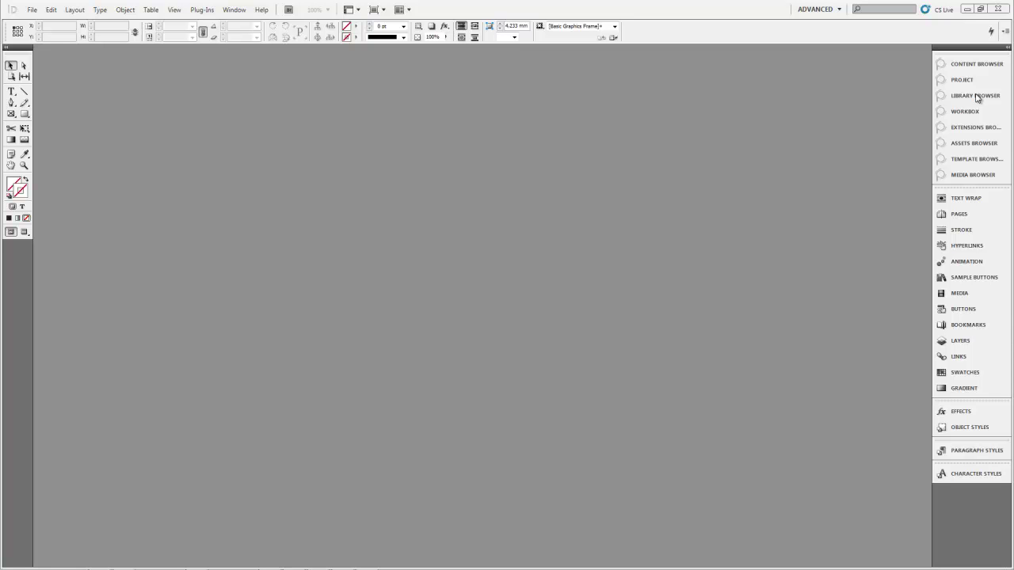
Show the Sitecore Project panel and float it alone at the left, detached from the browser panels
click(961, 79)
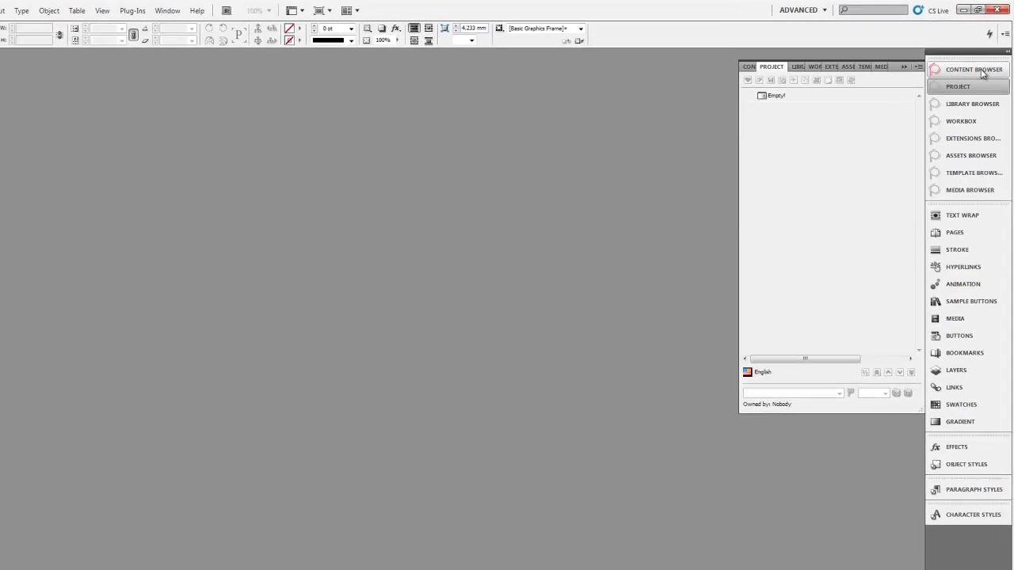
click(983, 67)
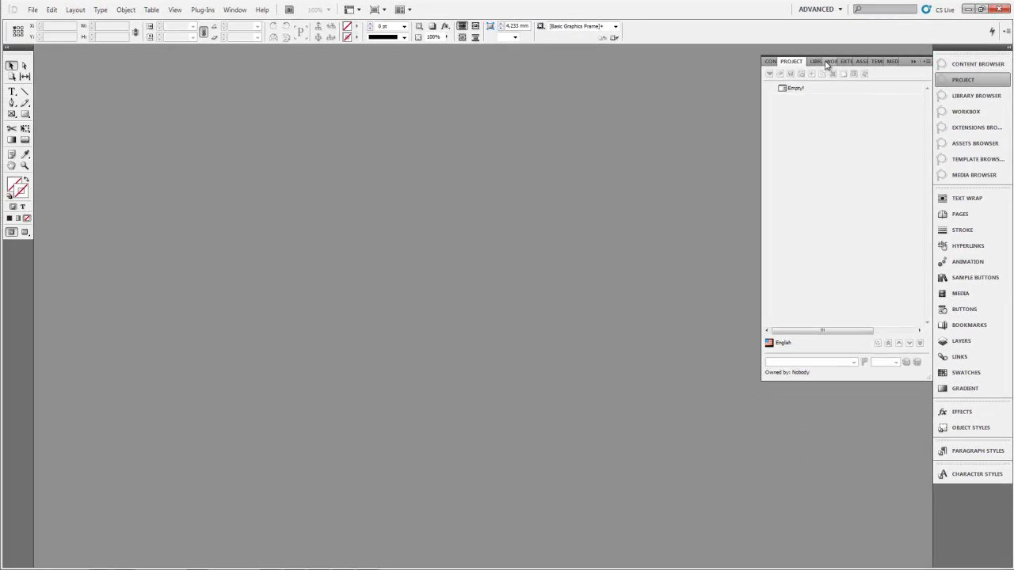
drag(777, 61, 145, 102)
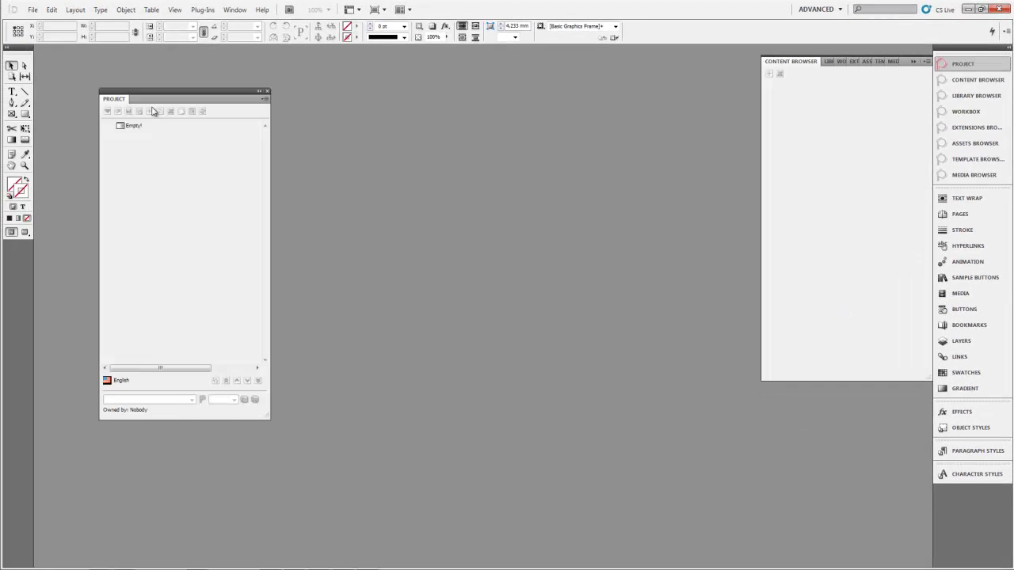
Log in to Sitecore from the Project panel menu, entering the account password
click(265, 98)
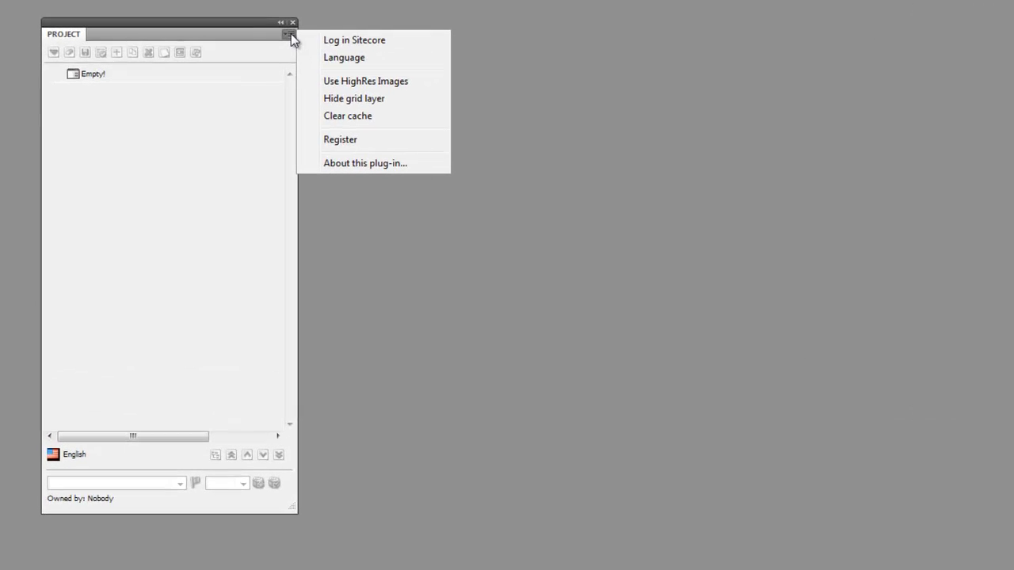
click(338, 42)
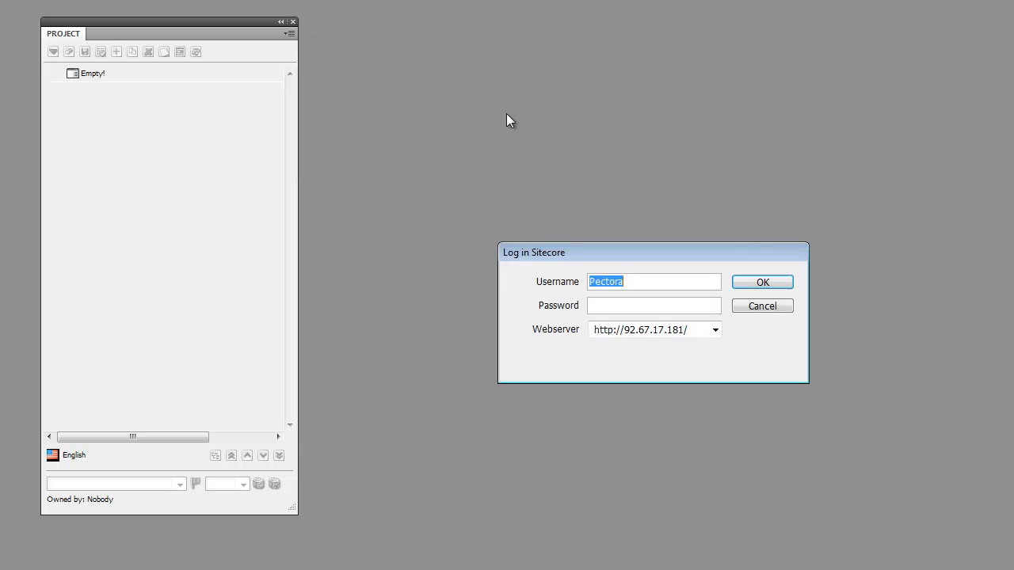
click(626, 310)
text(•••••••)
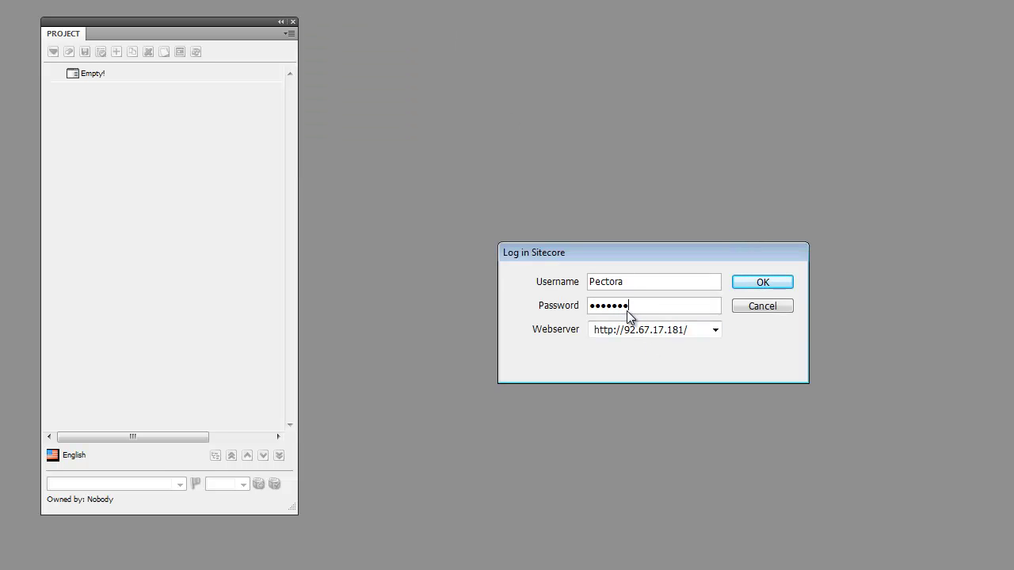
click(750, 283)
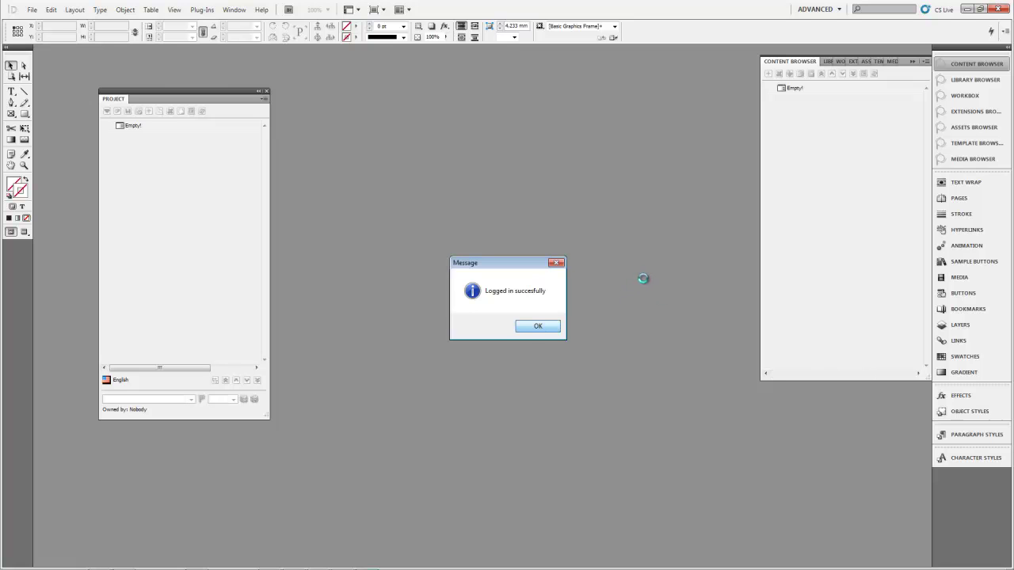
Drag Nicam Catalogue from Pectora Projects > Nicam Demo Projects in the Library Browser into the Project panel
key(Return)
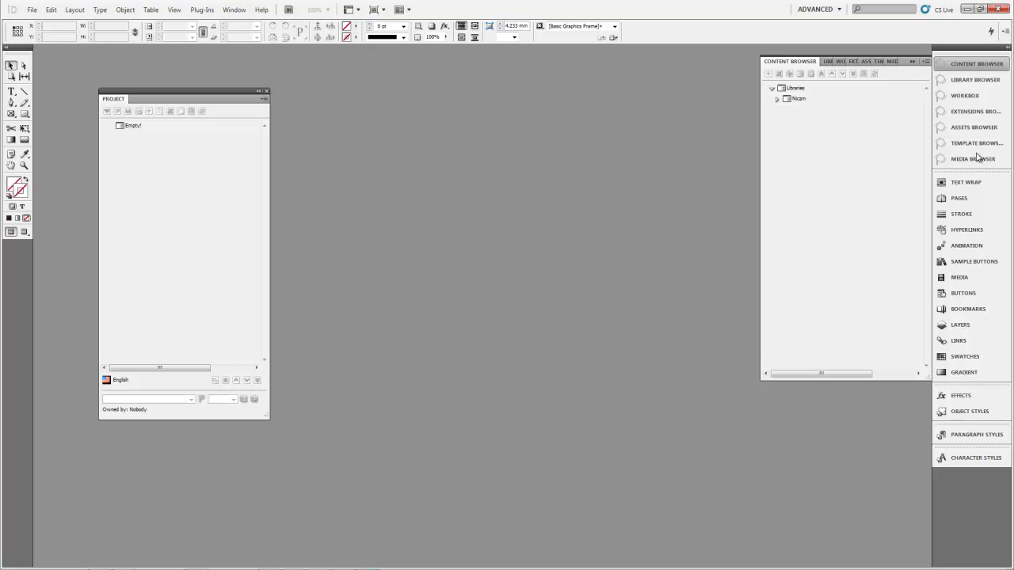
click(976, 80)
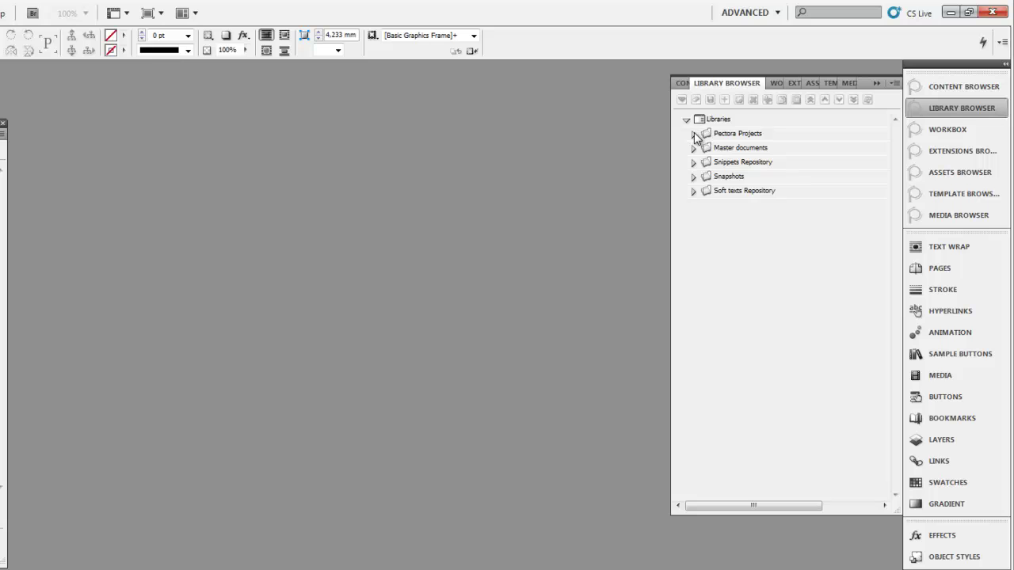
click(692, 133)
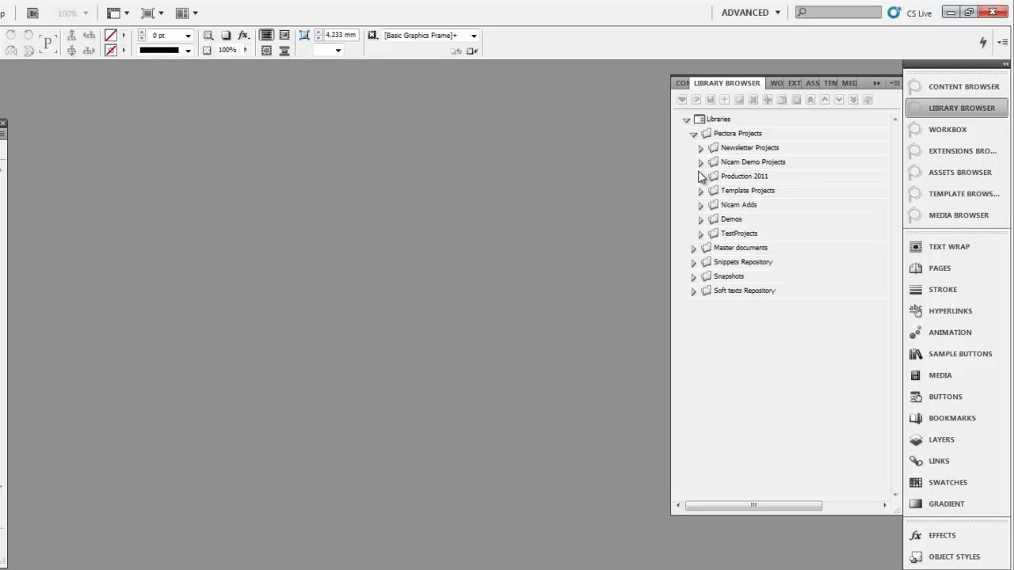
click(700, 162)
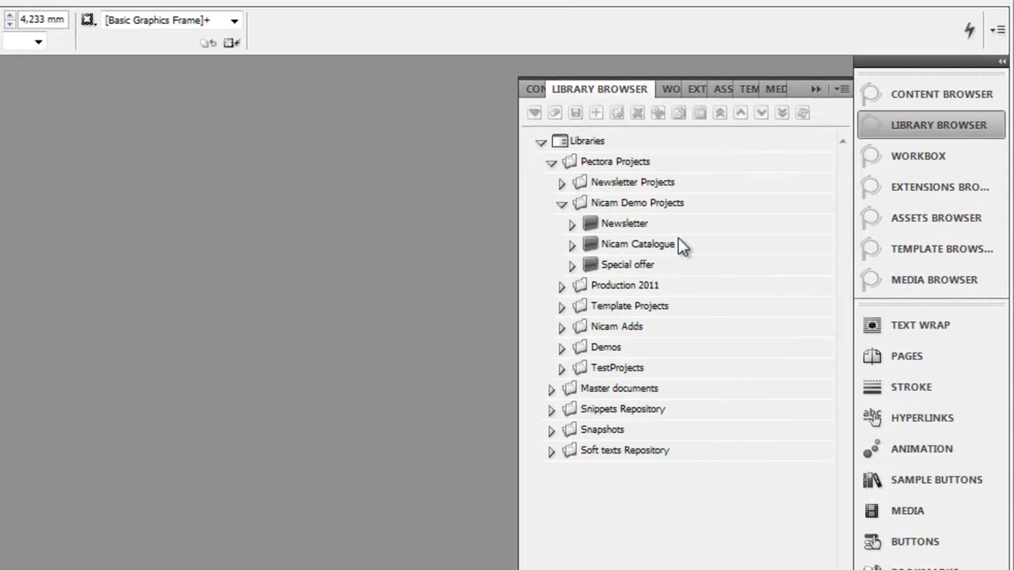
click(604, 247)
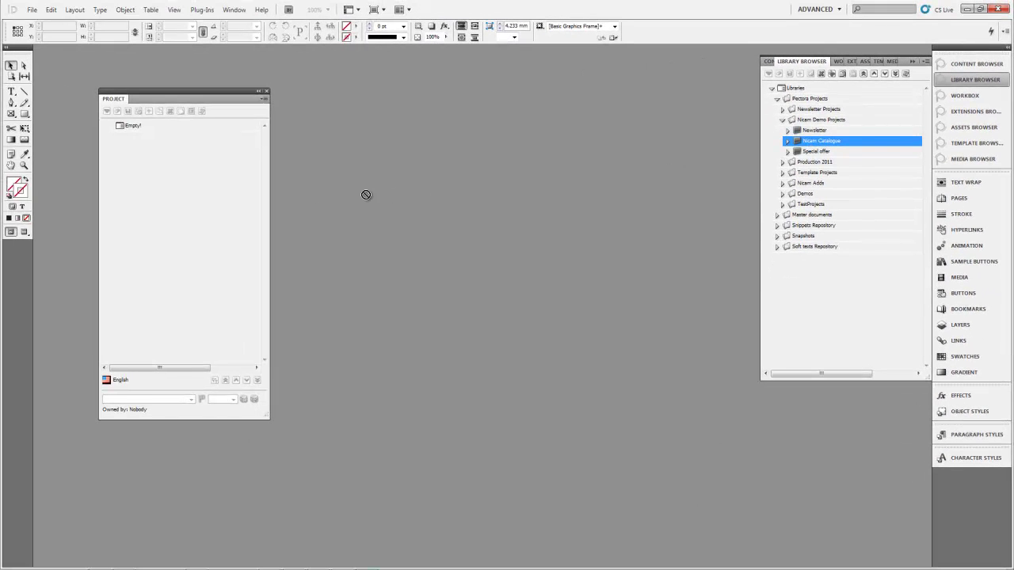
drag(366, 194, 128, 125)
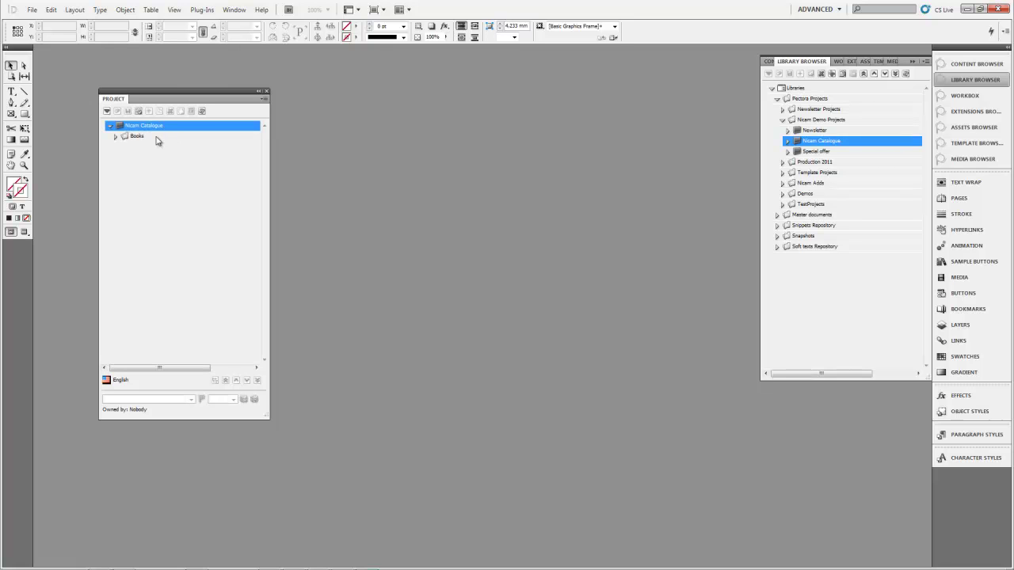
Expand Books > Book > Documents > February special offer > Pages and select the document
click(116, 136)
click(120, 147)
click(125, 157)
click(130, 168)
click(137, 179)
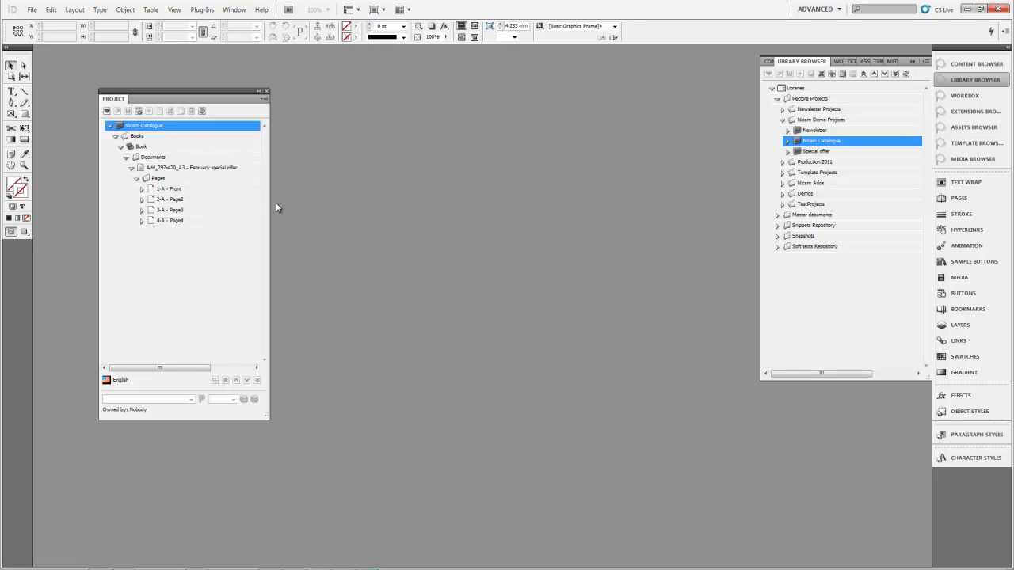
click(184, 191)
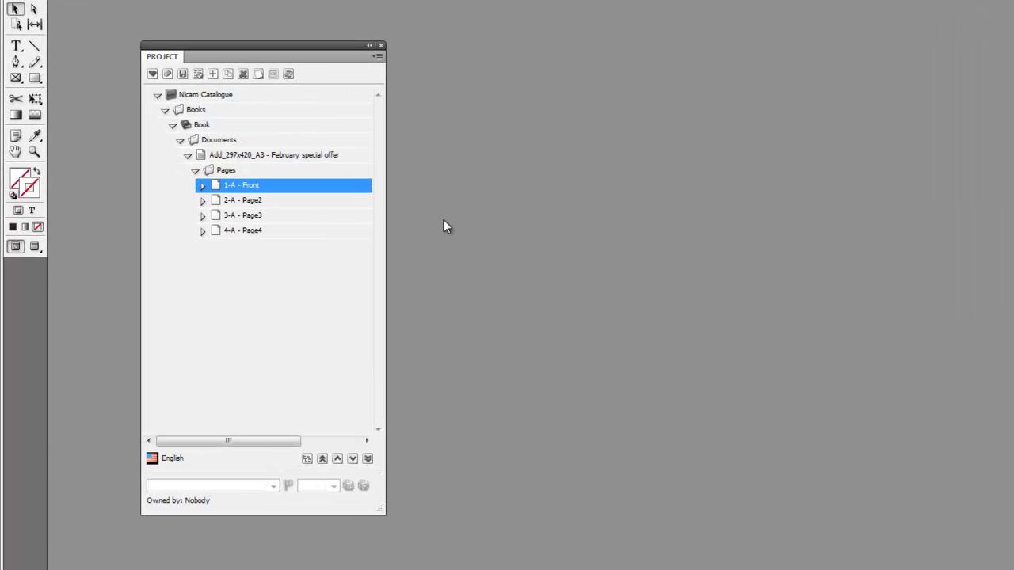
click(270, 152)
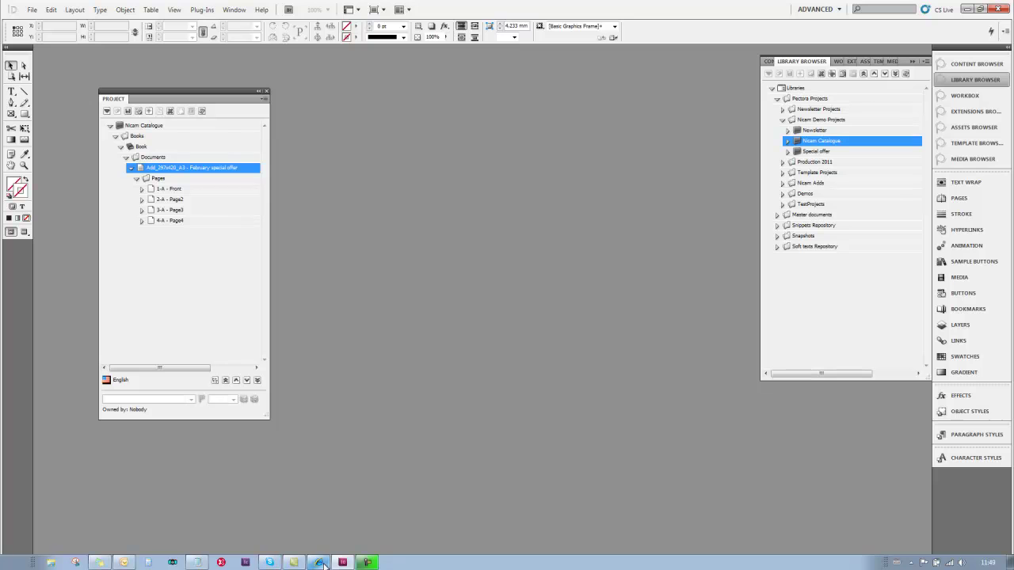
click(320, 563)
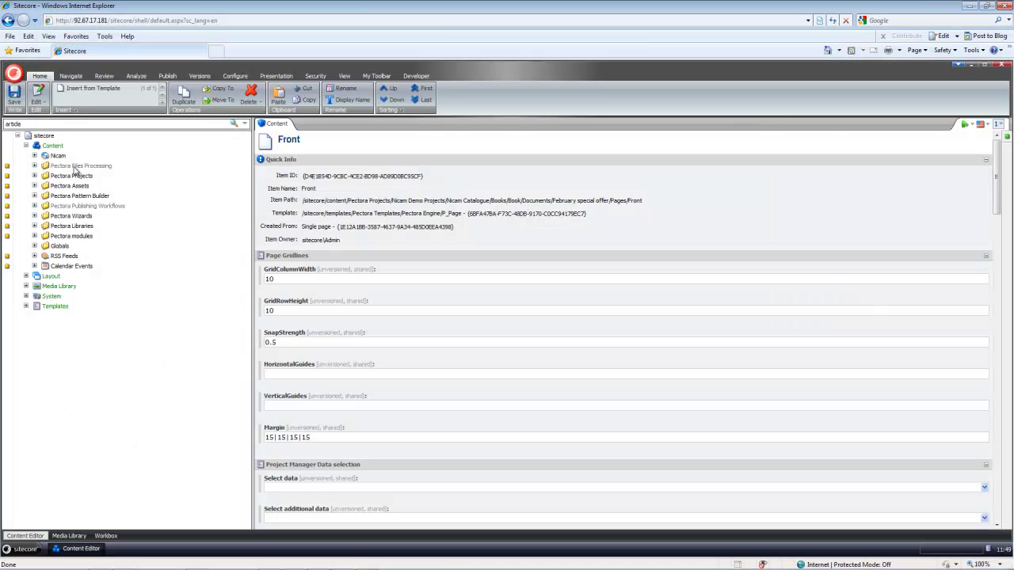
Expand the content tree from Pectora Projects to the February special offer Pages and open Front
click(34, 176)
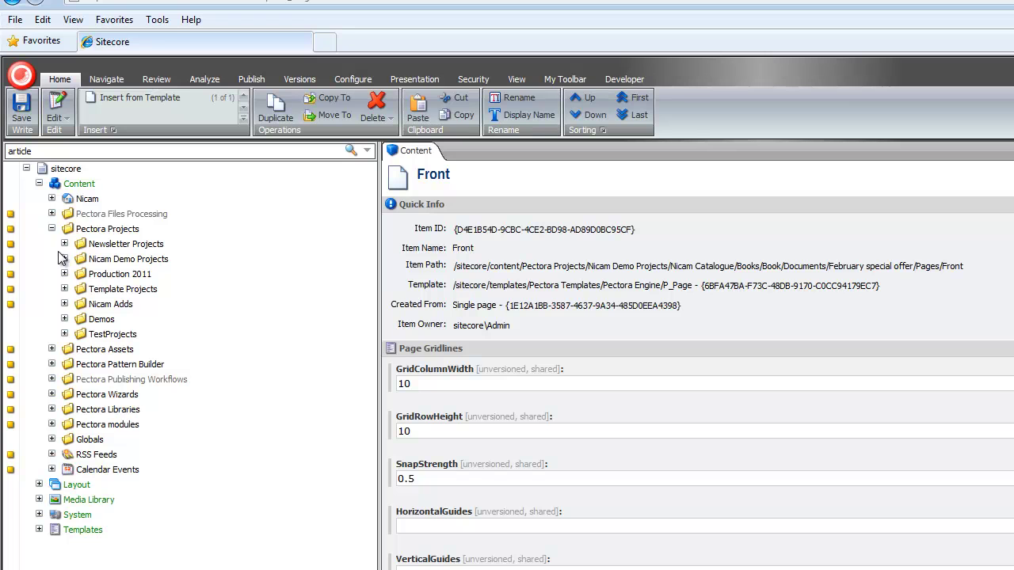
click(64, 259)
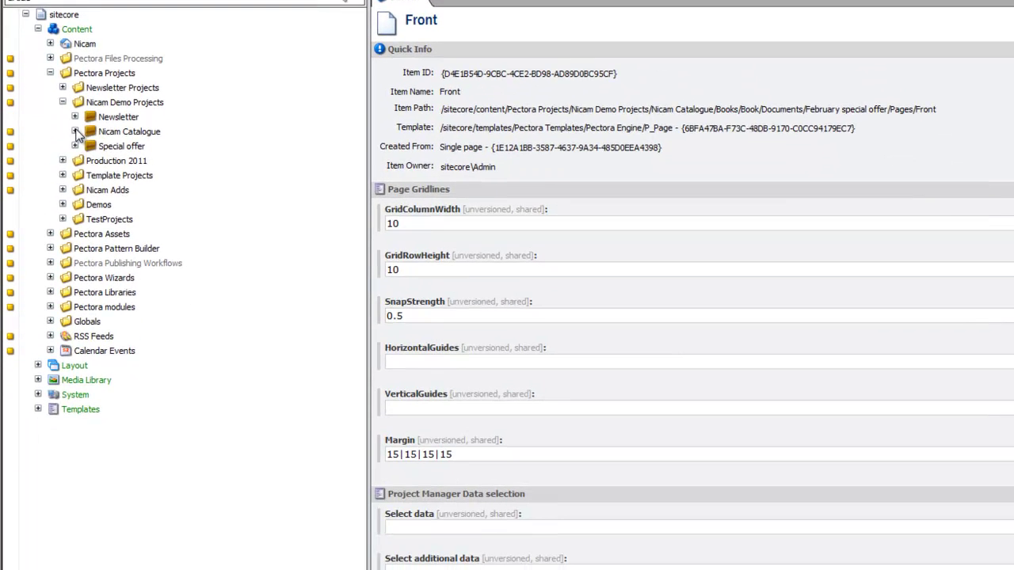
click(75, 131)
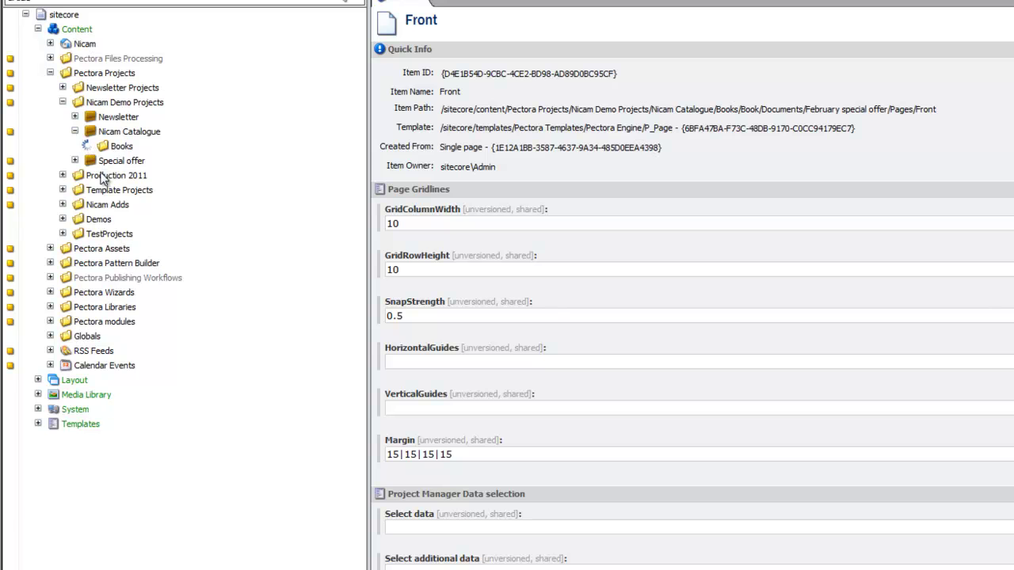
click(88, 146)
click(100, 160)
click(112, 175)
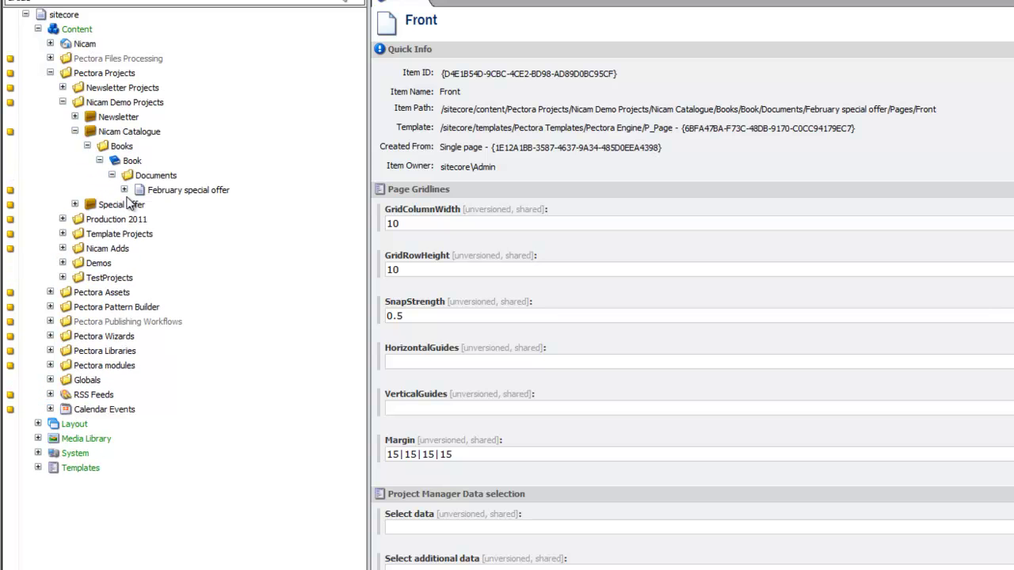
click(124, 190)
click(137, 205)
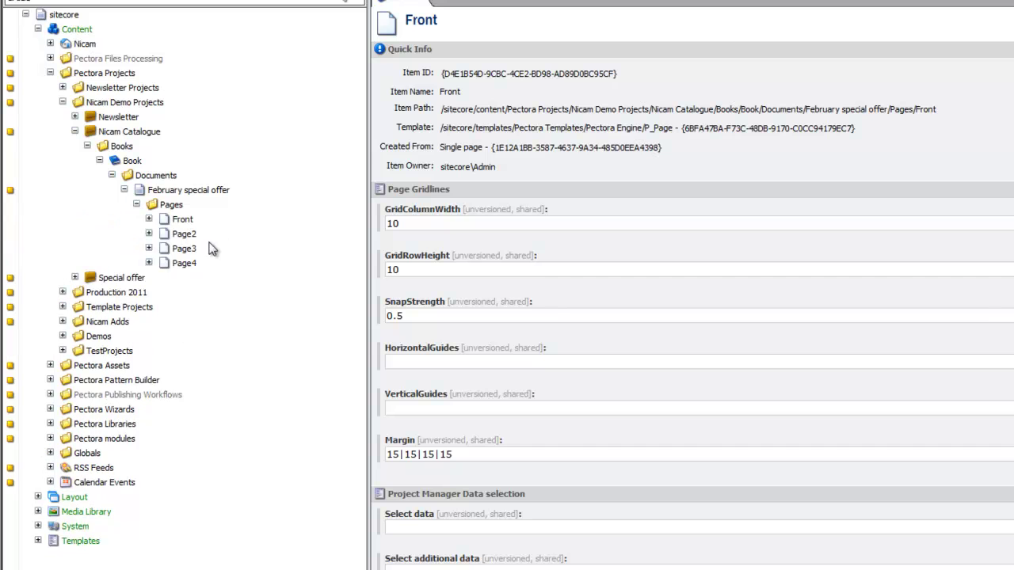
click(182, 220)
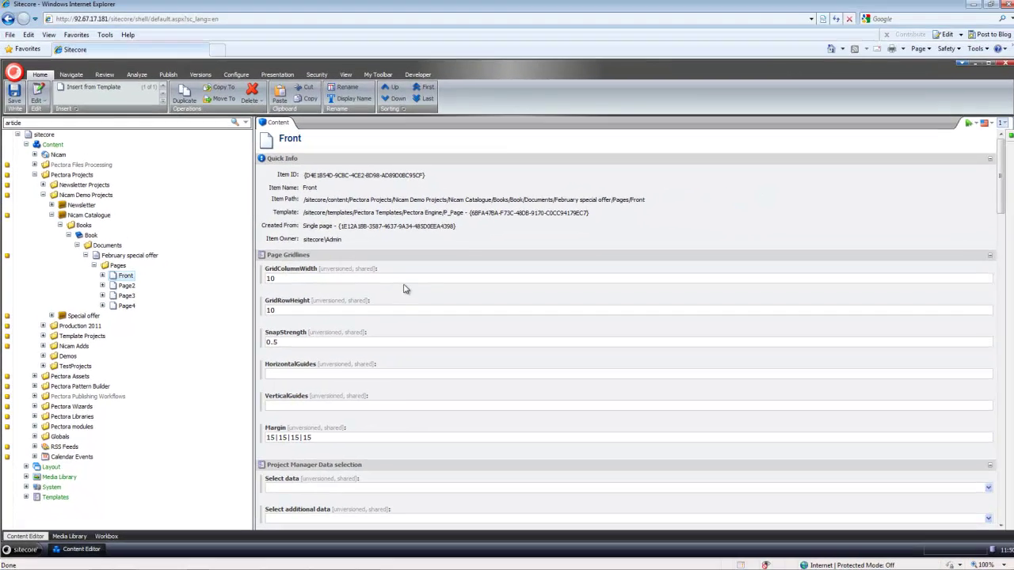
Scroll through the Front item's fields, then return to InDesign
scroll(588, 236, down, 3)
scroll(403, 287, down, 3)
scroll(403, 287, up, 2)
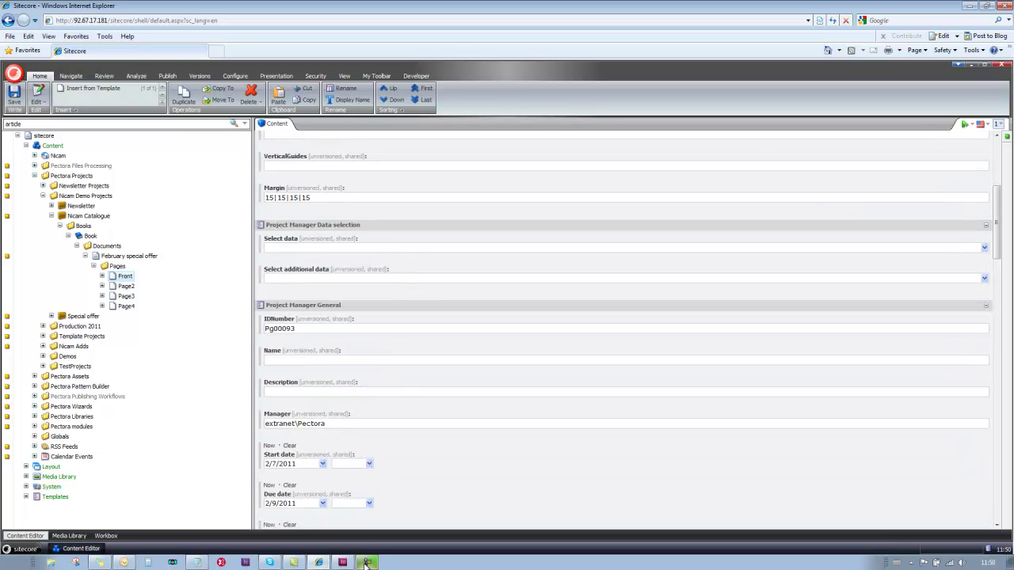
click(342, 562)
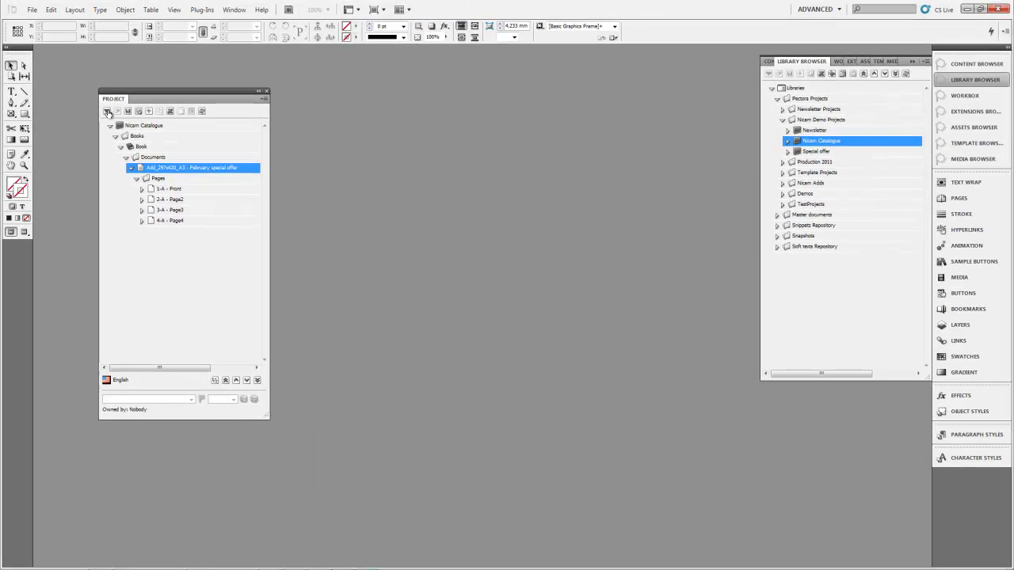
Open Publish document for the February special offer document from the Project panel toolbar
click(107, 113)
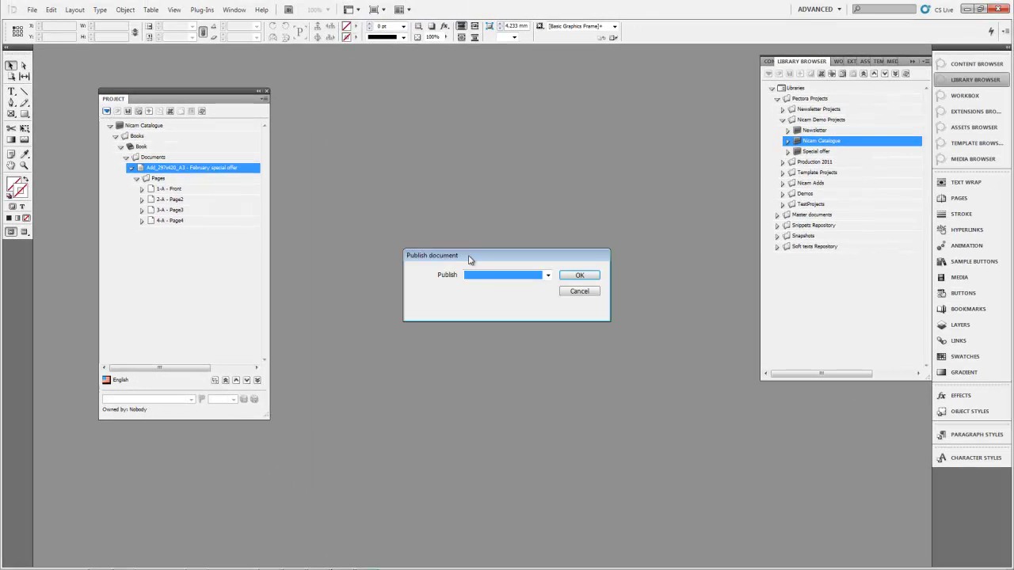
Publish the February special offer document with the Document full option
click(548, 274)
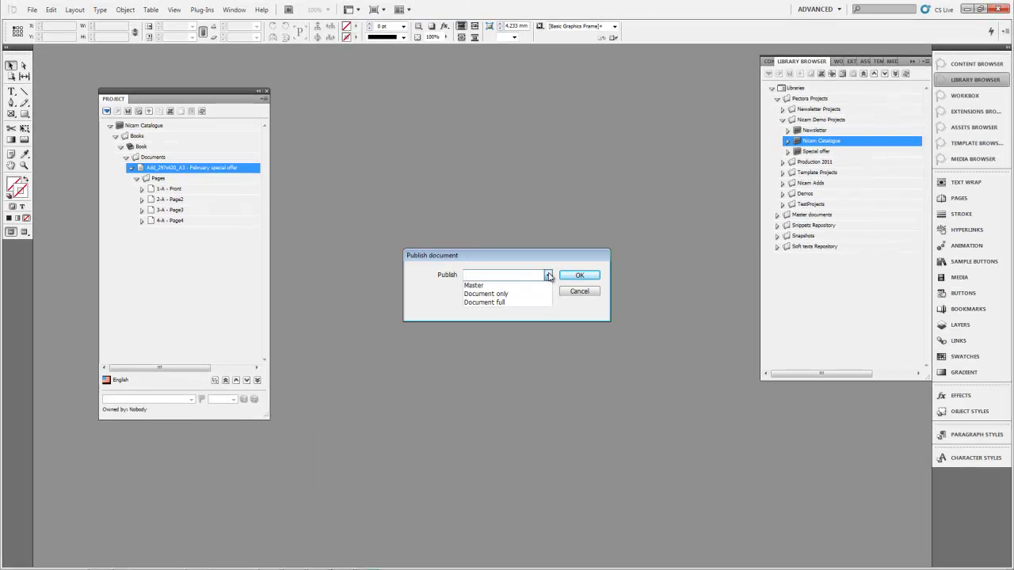
click(499, 303)
click(579, 275)
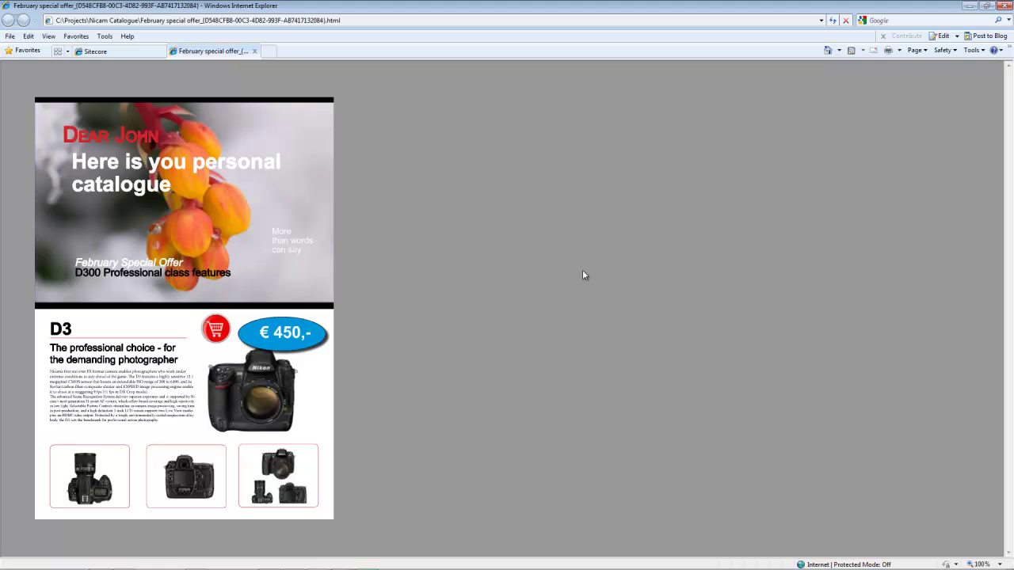
Flip forward to the D300 and D3 page, then back to the D40 and D300 page
click(331, 101)
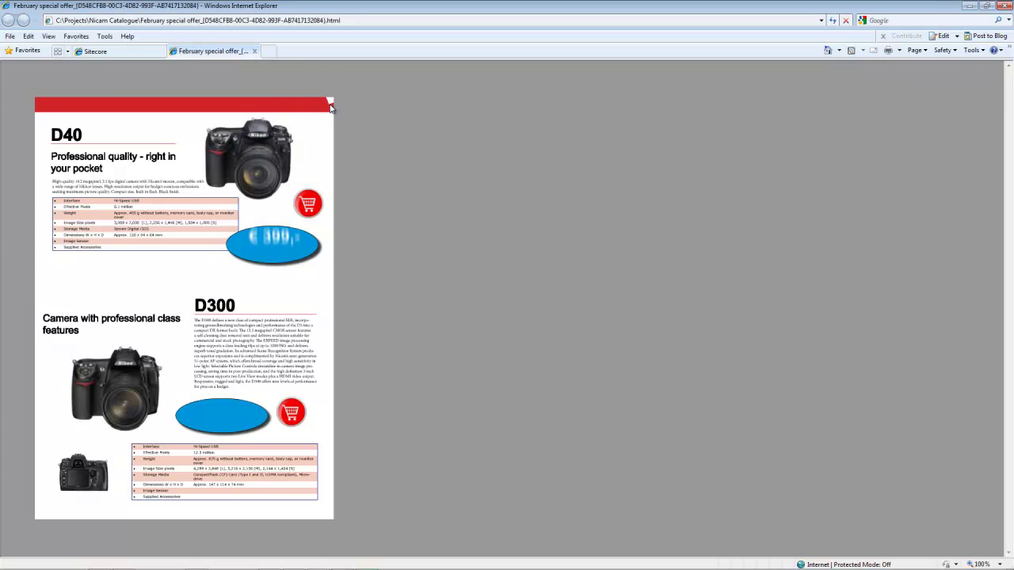
click(331, 107)
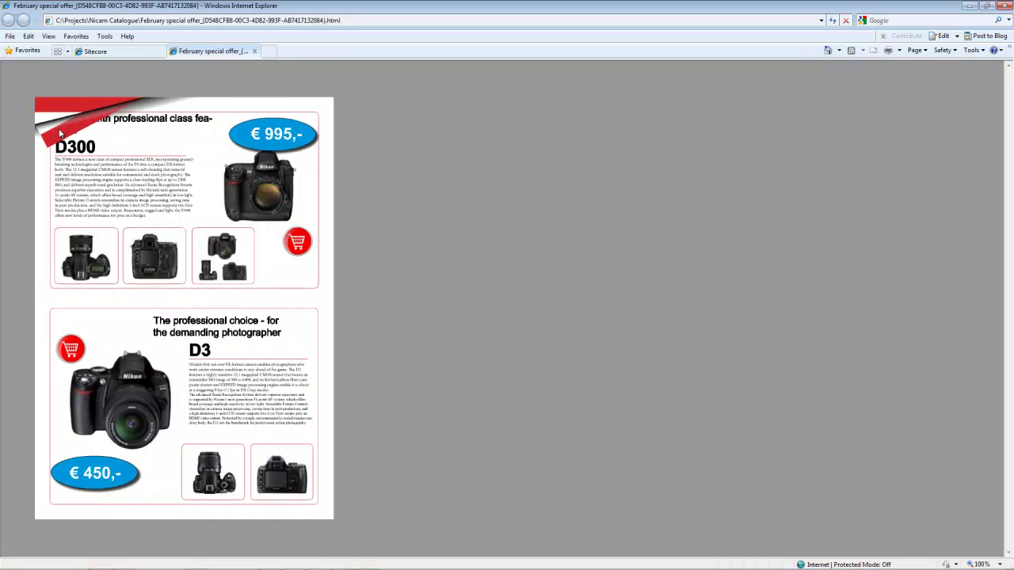
click(39, 101)
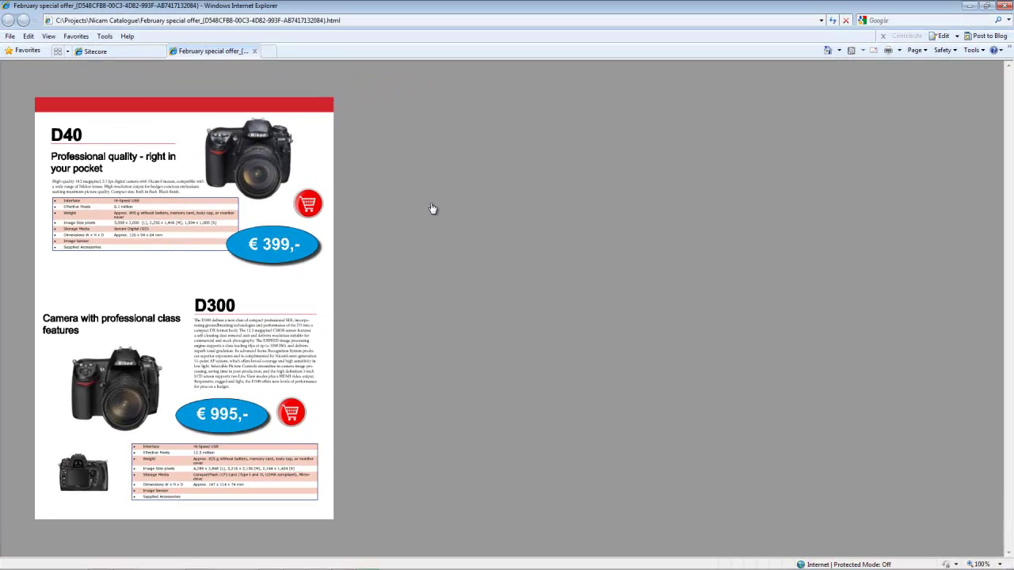
Open the D40 product's web page, close it, then close the catalogue preview
click(438, 221)
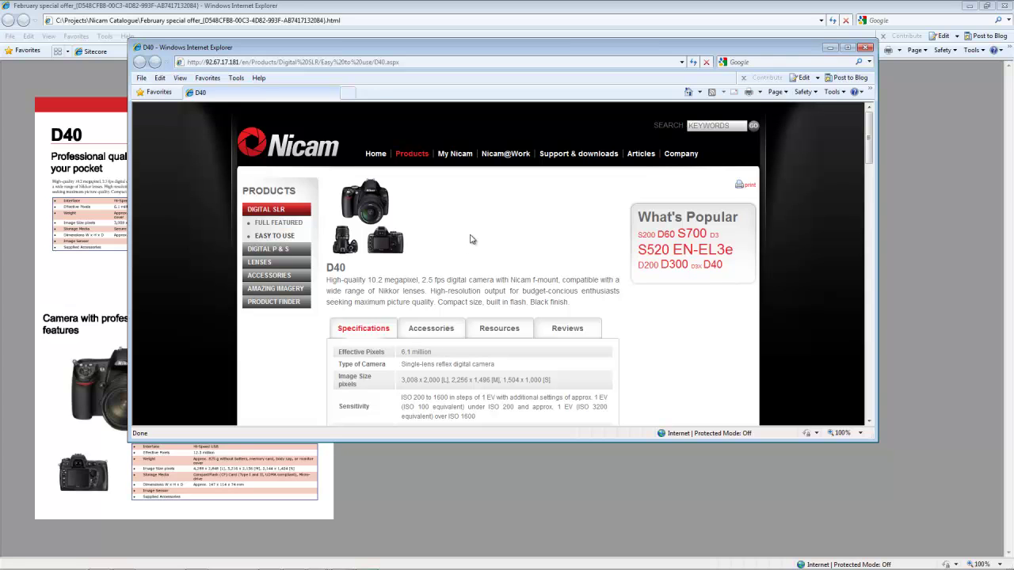
click(867, 49)
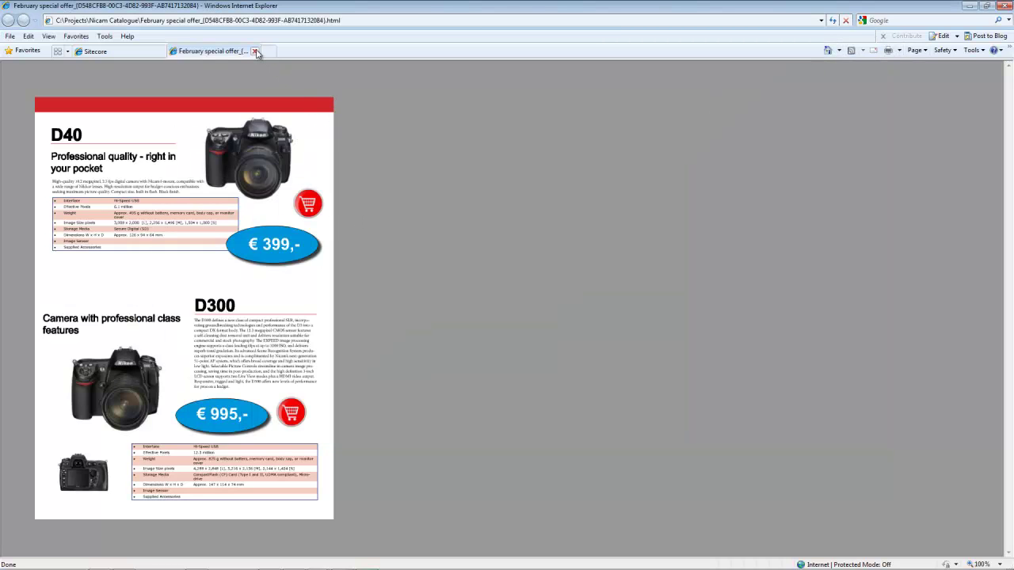
click(254, 50)
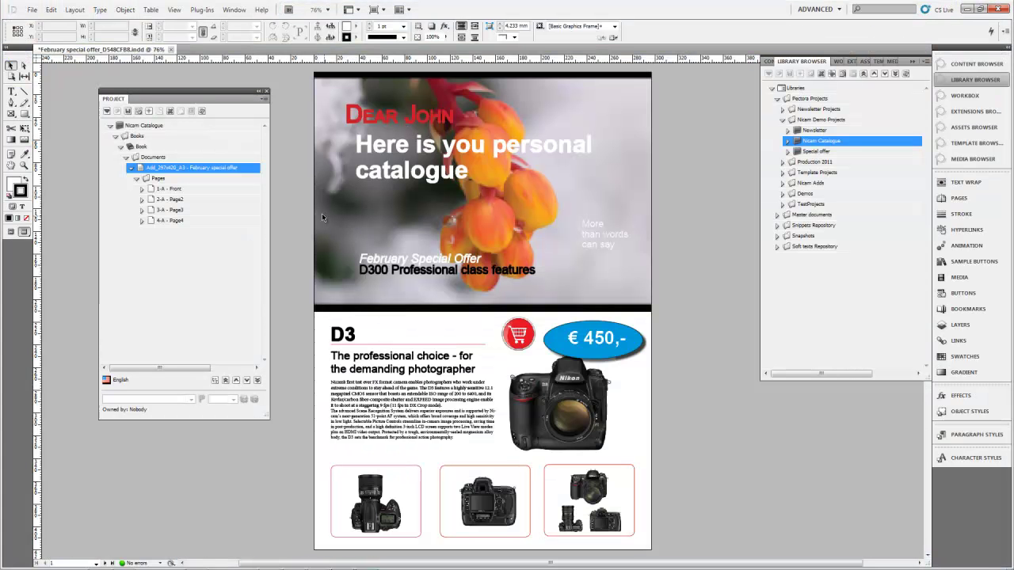
Scroll down to the D300 page and select its body text frame
scroll(386, 226, down, 10)
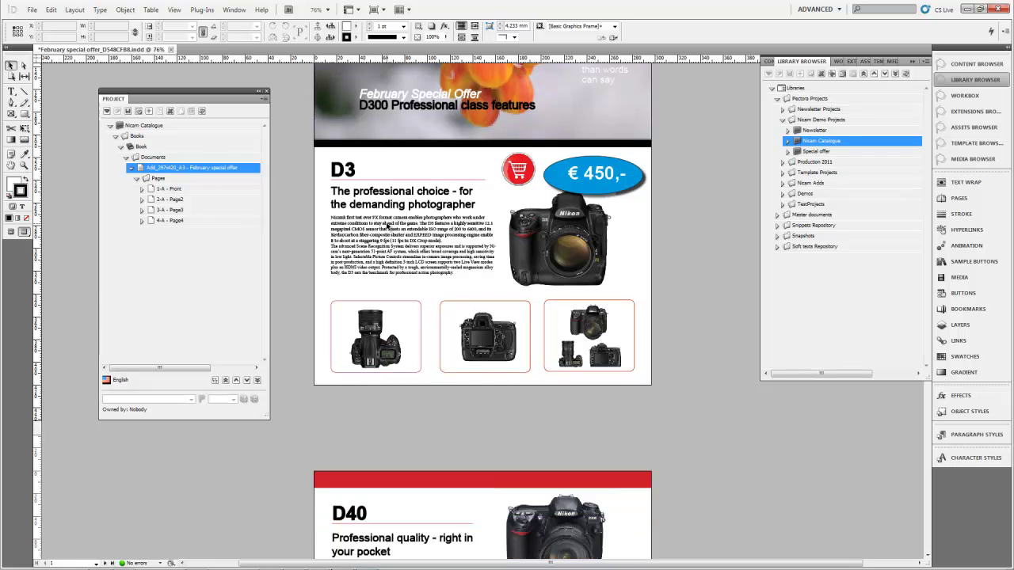
scroll(387, 227, down, 12)
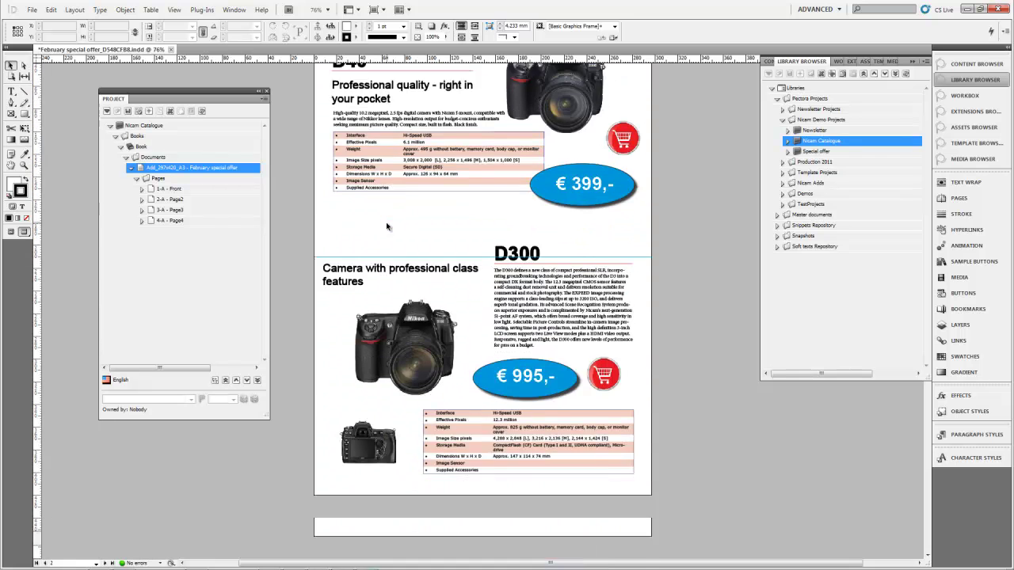
scroll(387, 226, down, 5)
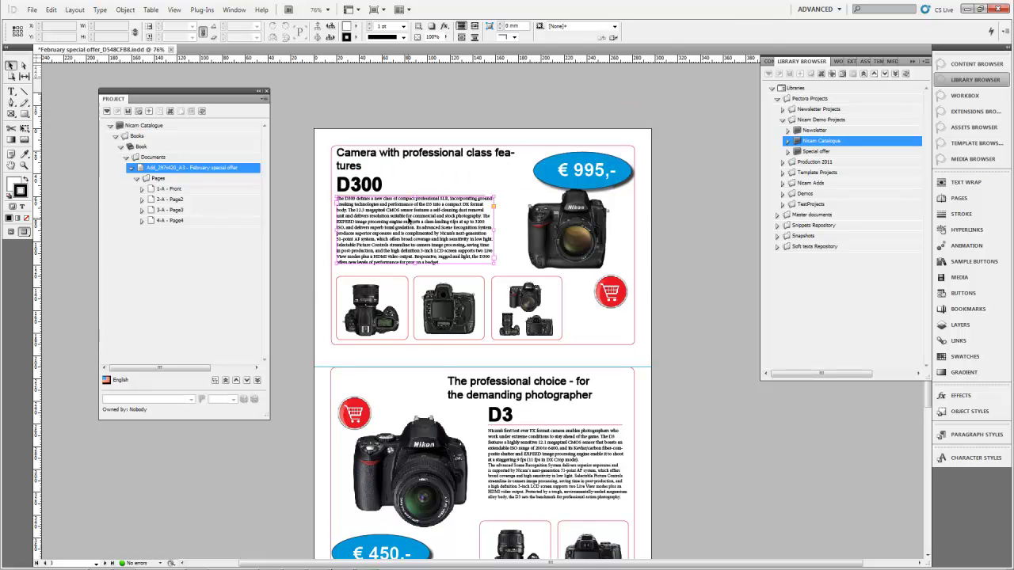
click(416, 225)
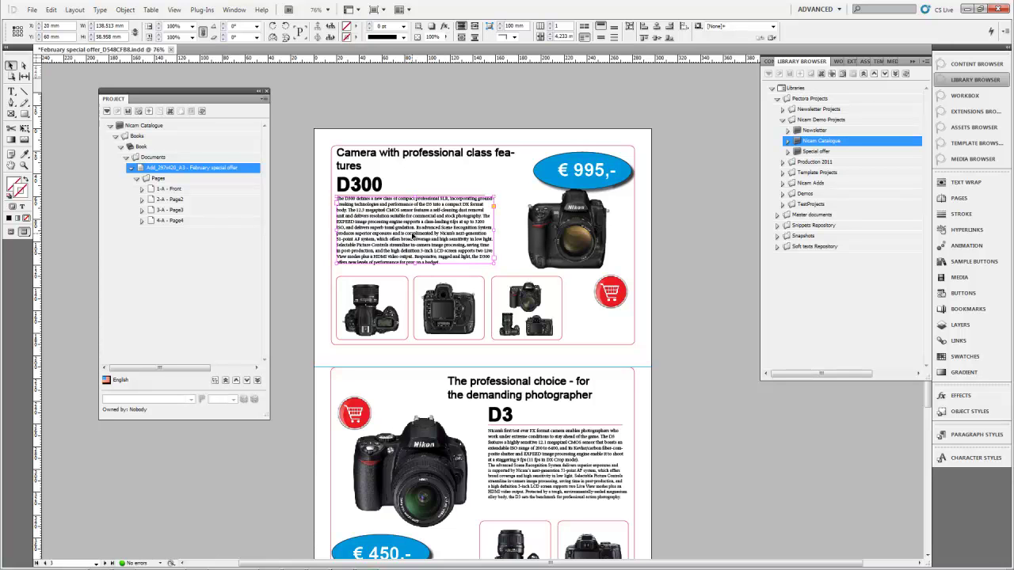
Expand Page3 in the Project panel, select the D300 snippet, and bring up the Content Browser
click(168, 210)
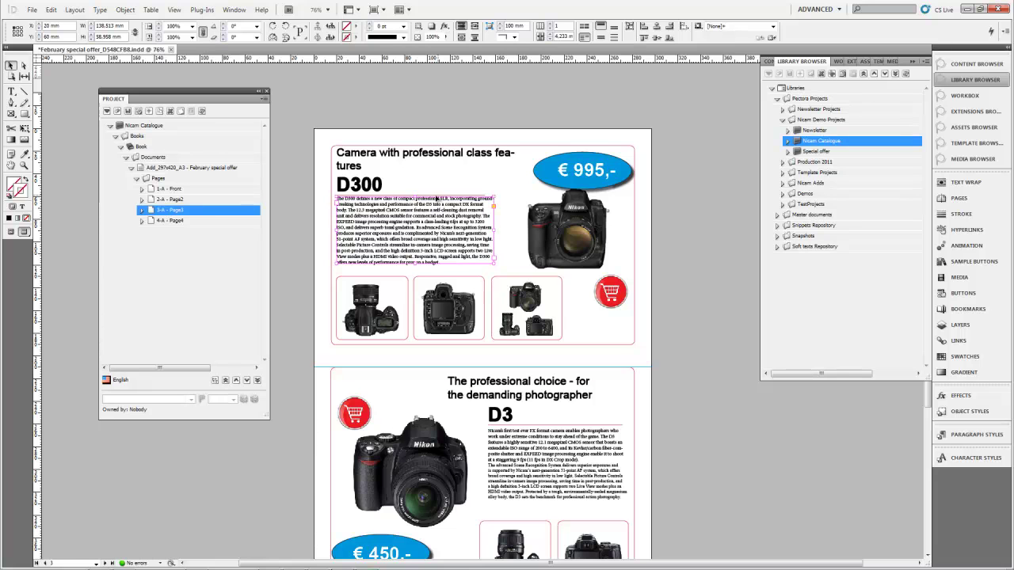
click(143, 211)
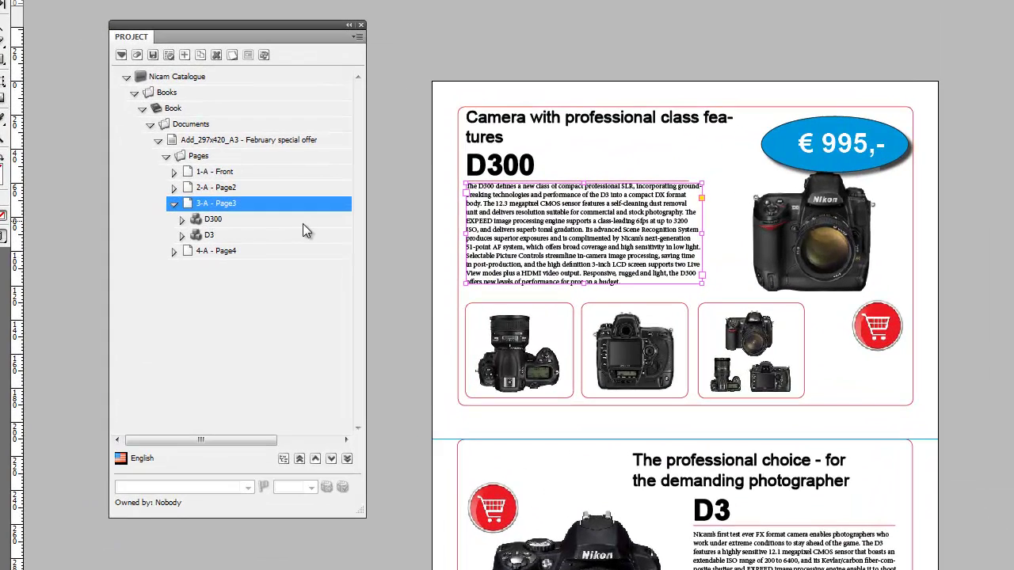
click(304, 221)
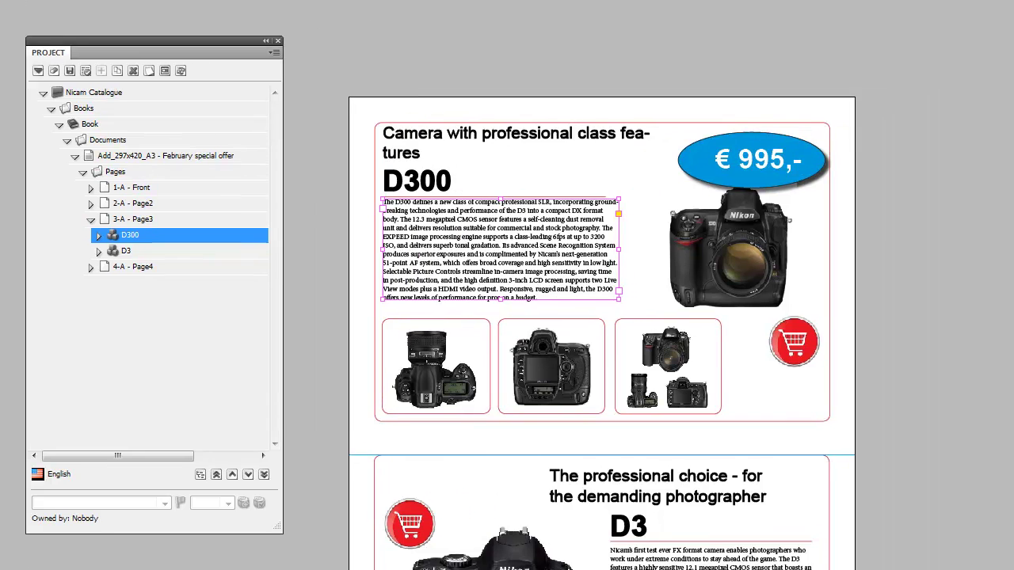
click(959, 95)
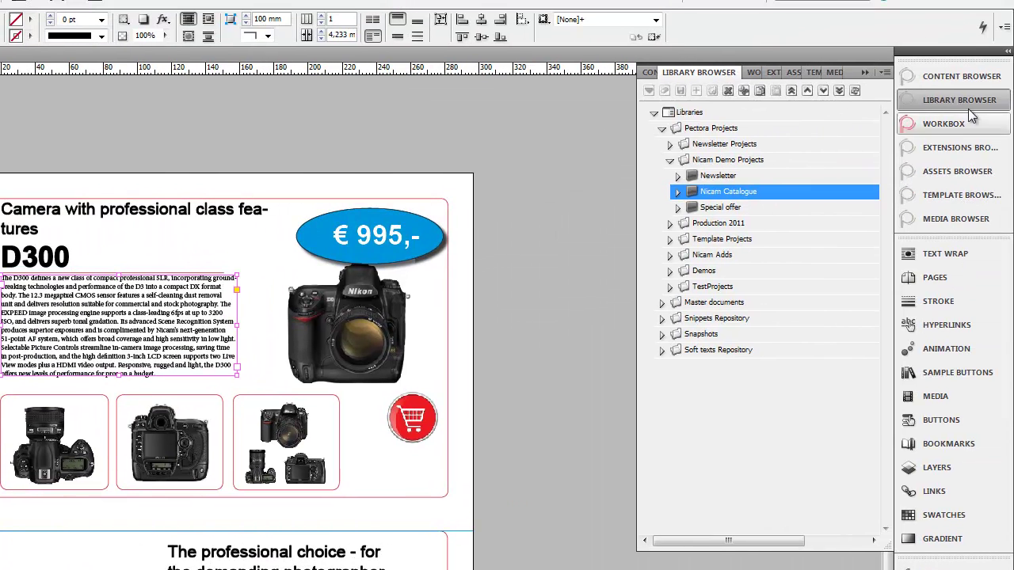
click(959, 76)
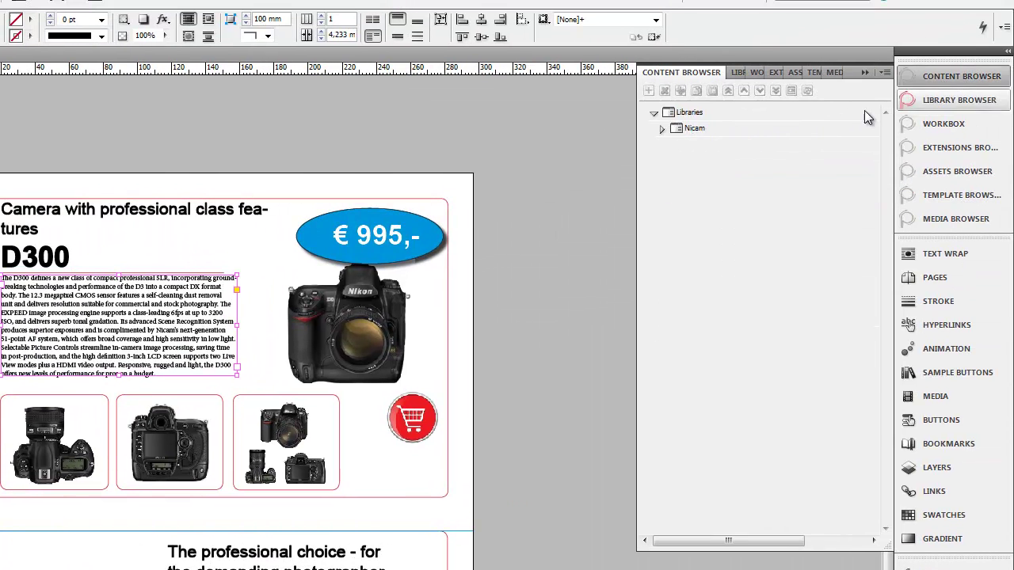
Drag D200 from Nicam > Digital SLR > Full featured onto the D300 snippet, confirm, and refresh it
click(661, 130)
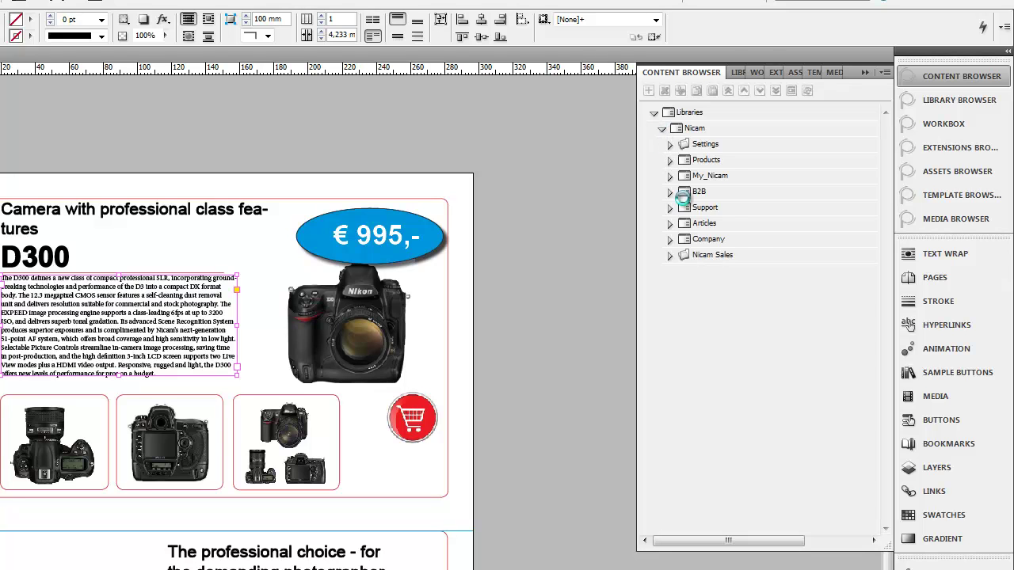
click(678, 176)
click(686, 193)
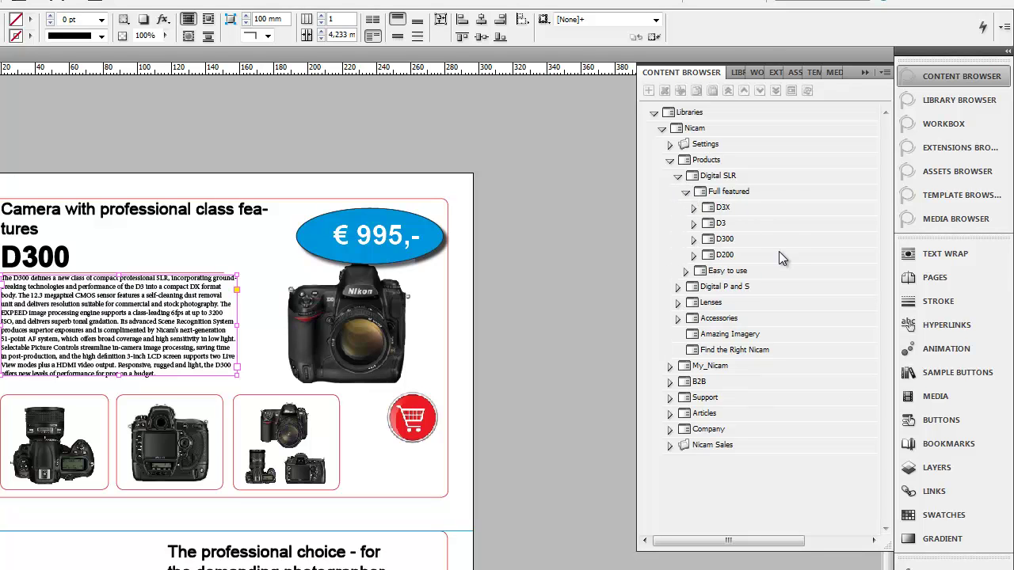
click(757, 212)
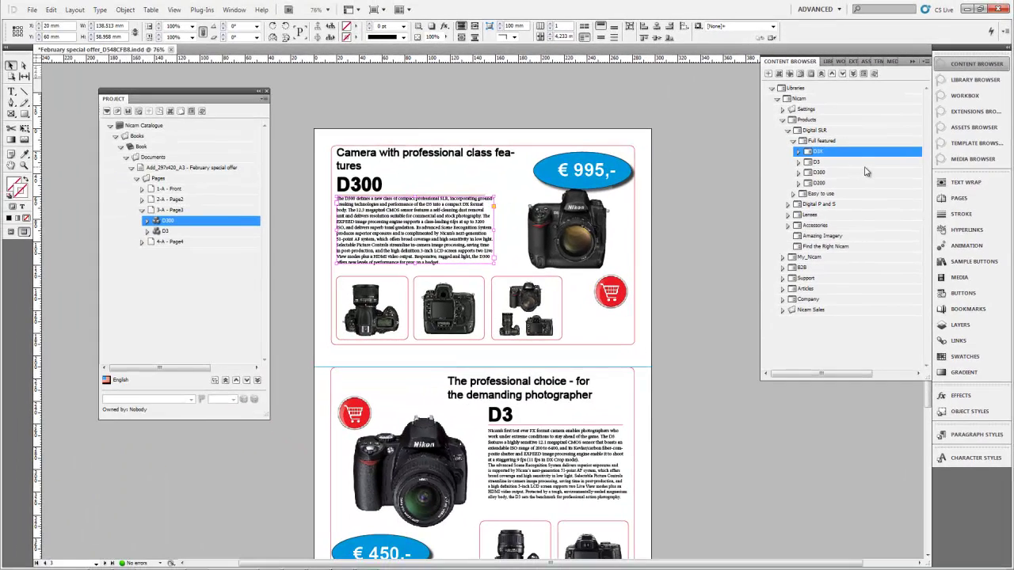
click(818, 183)
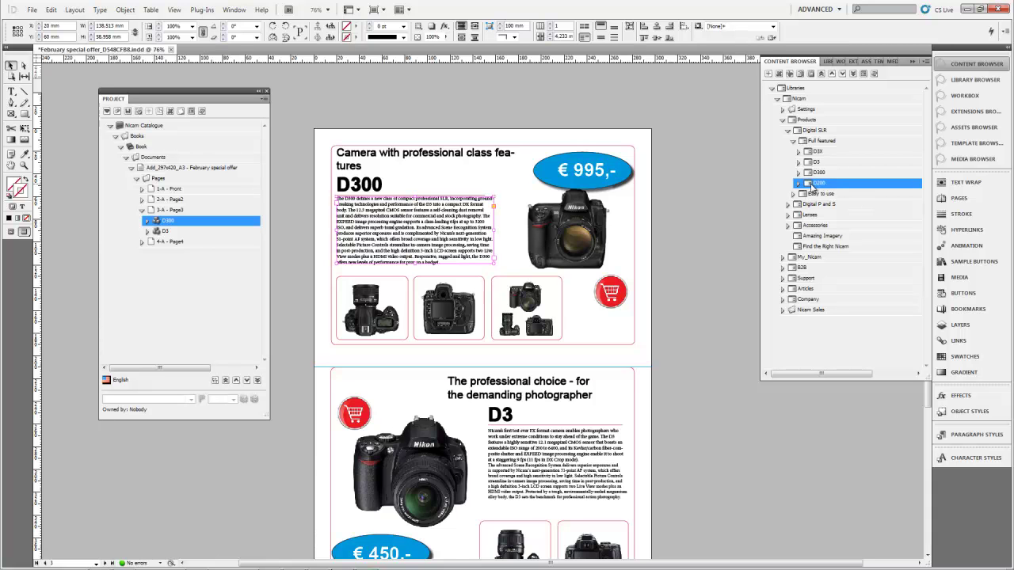
drag(809, 186, 162, 223)
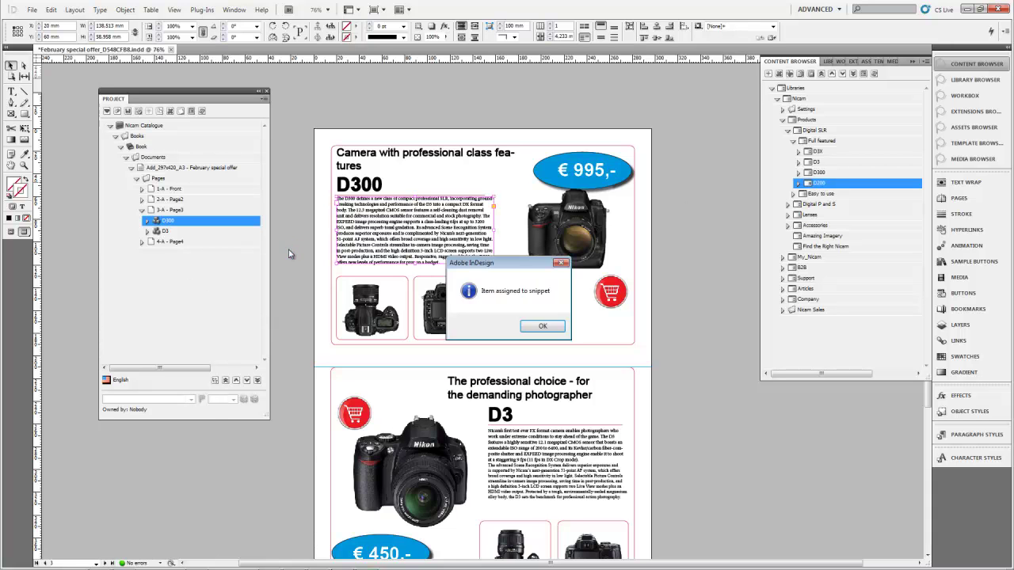
click(534, 328)
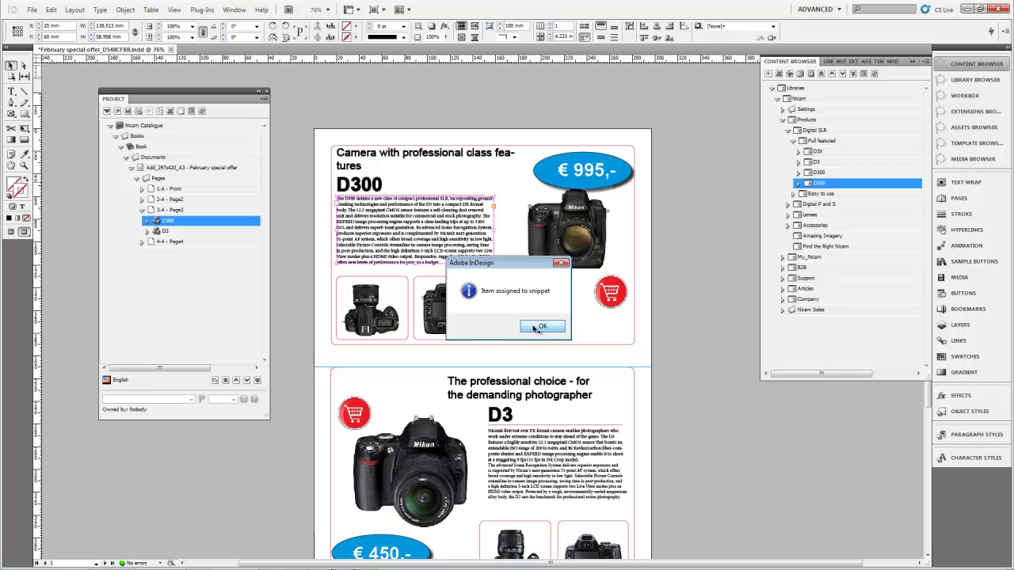
click(203, 112)
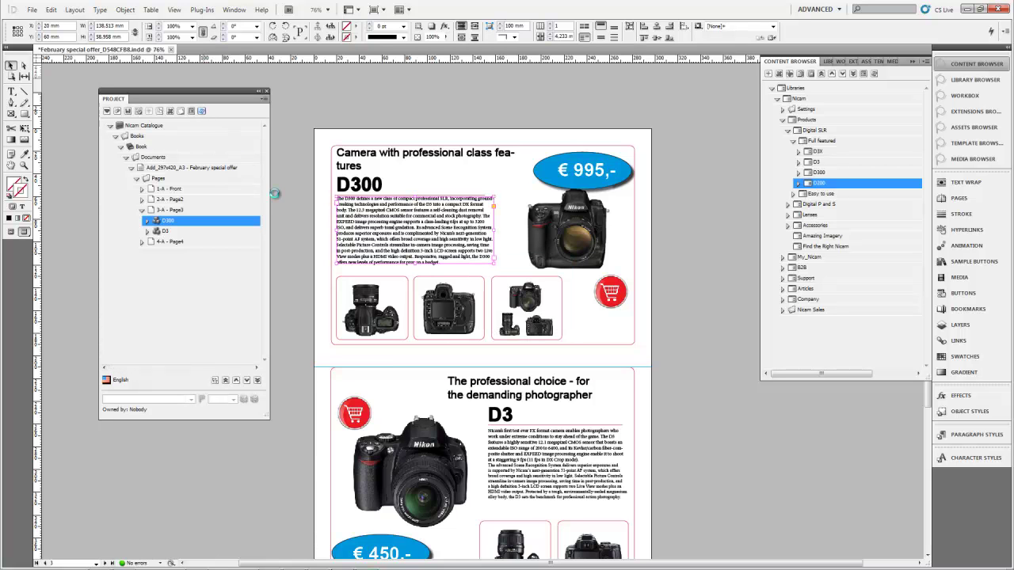